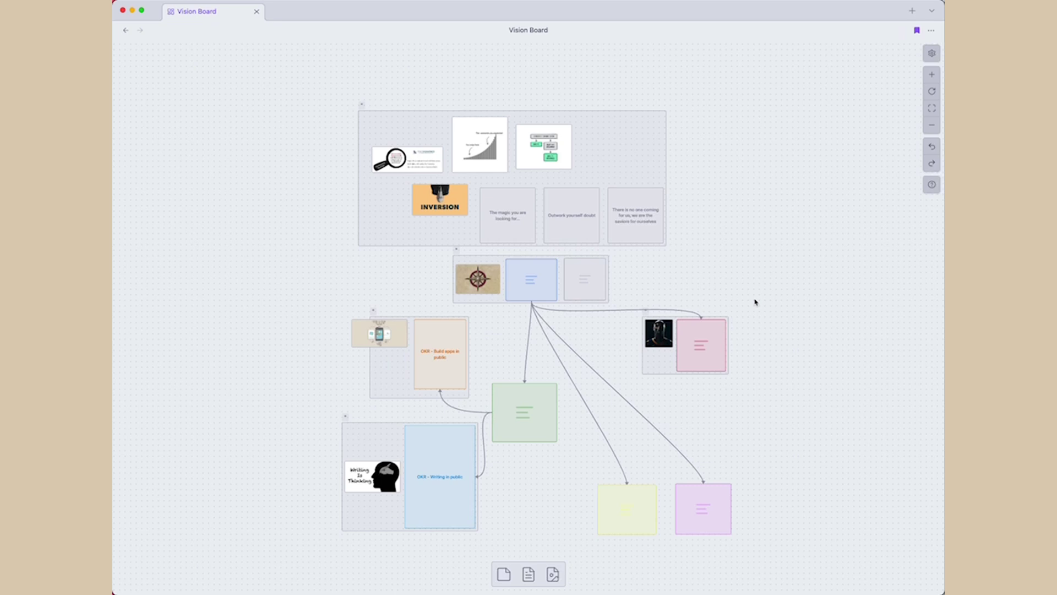
left_click(543, 280)
key("shift+2")
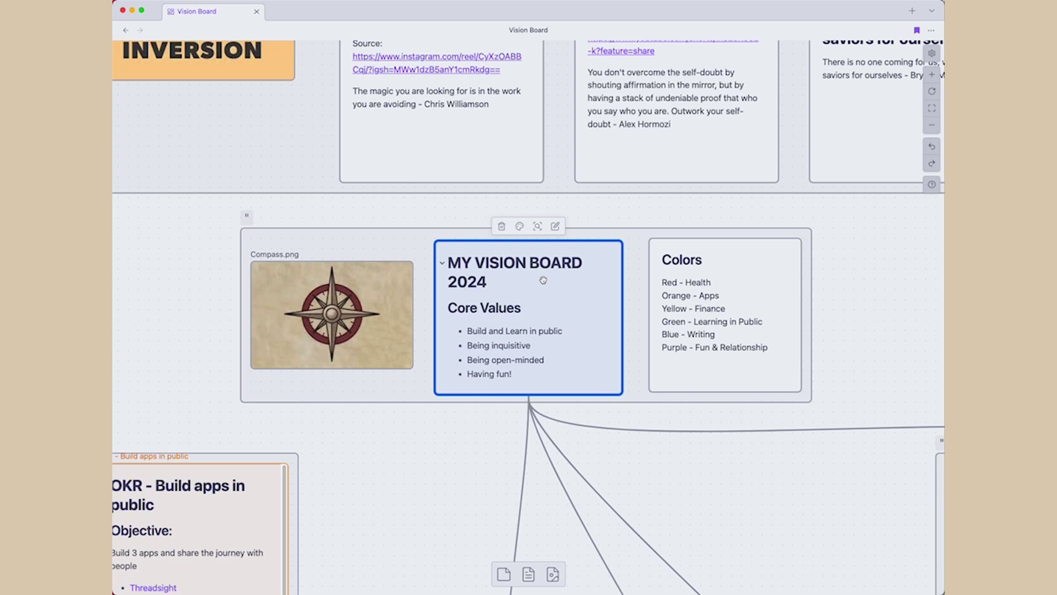
scroll(622, 380, "left", 1)
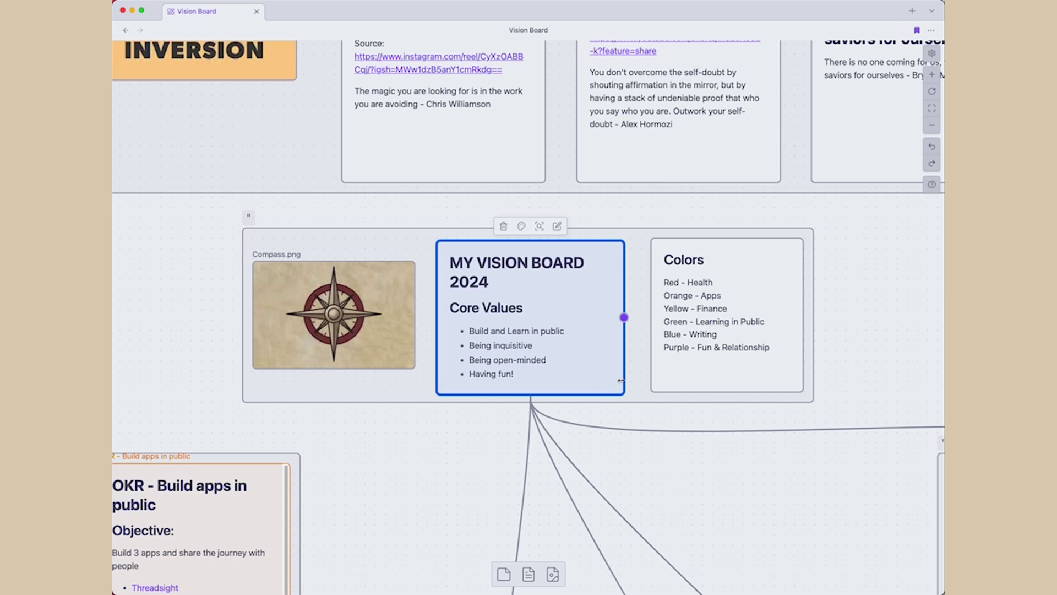
left_click(708, 359)
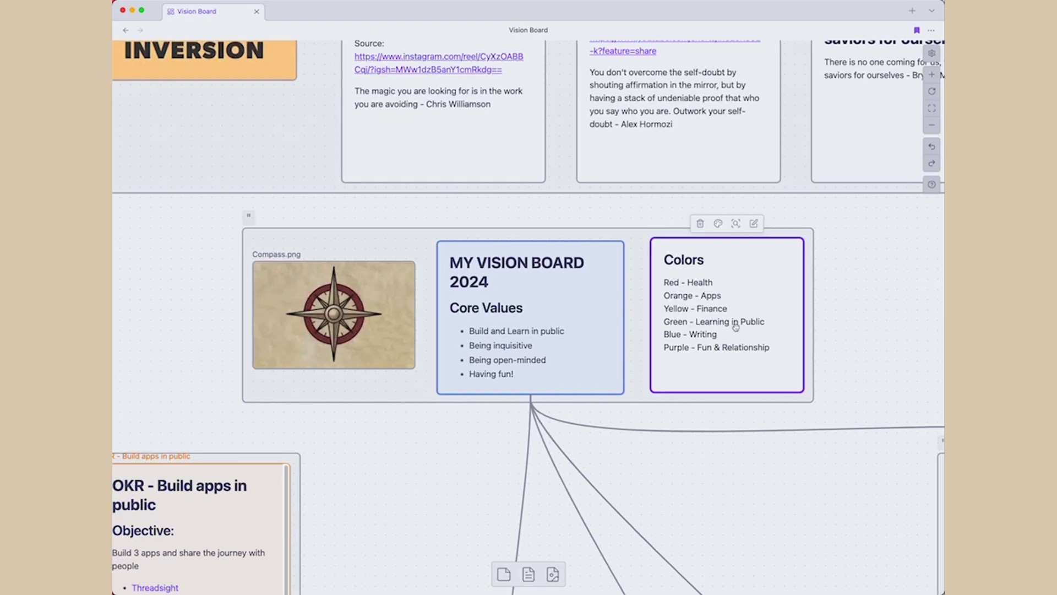
left_click(646, 419)
key("shift+1")
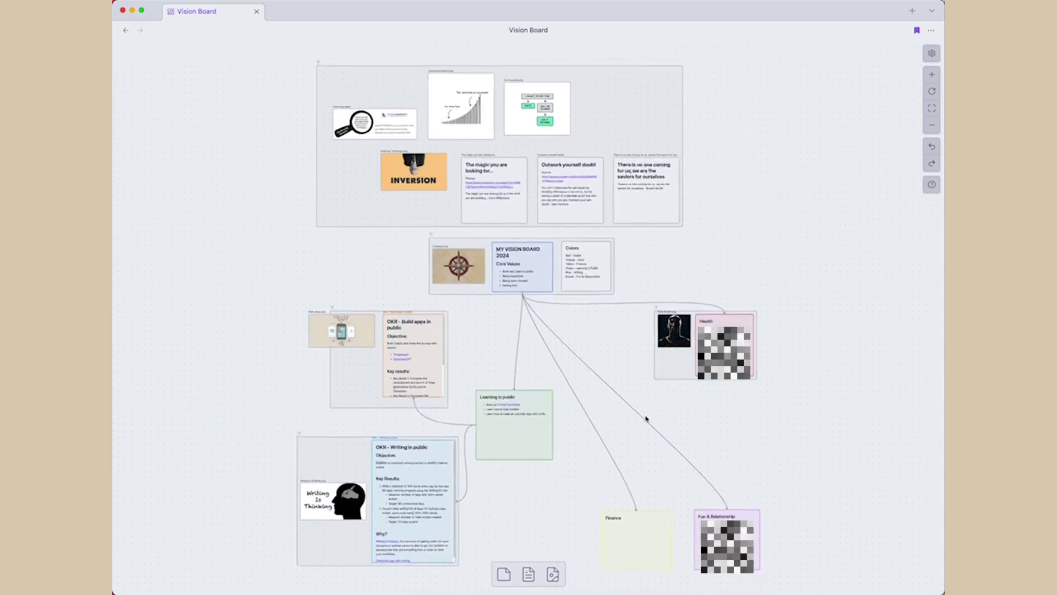
left_click(522, 428)
key("shift+2")
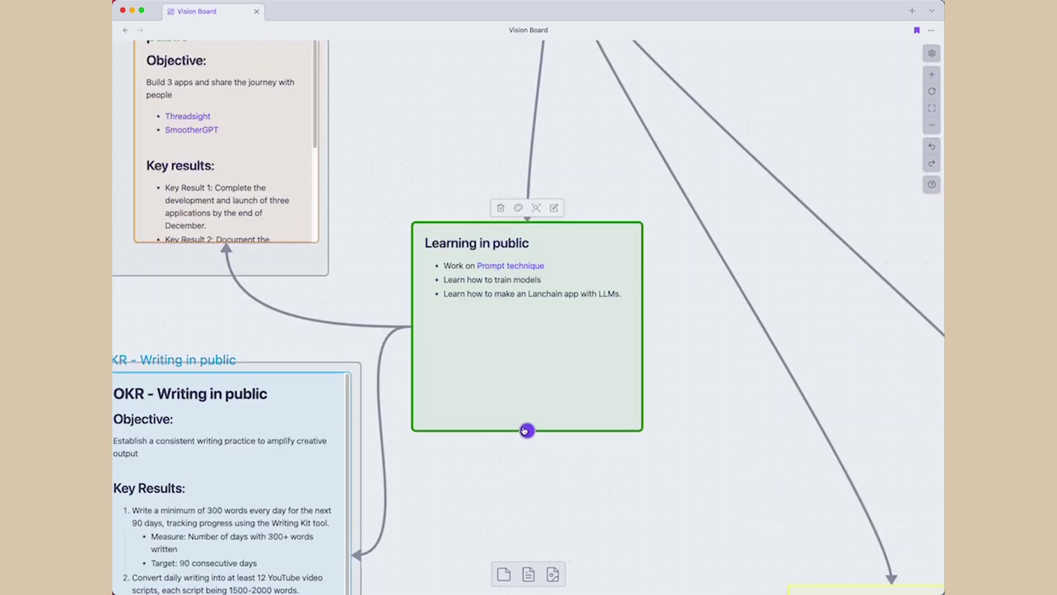
key("shift+1")
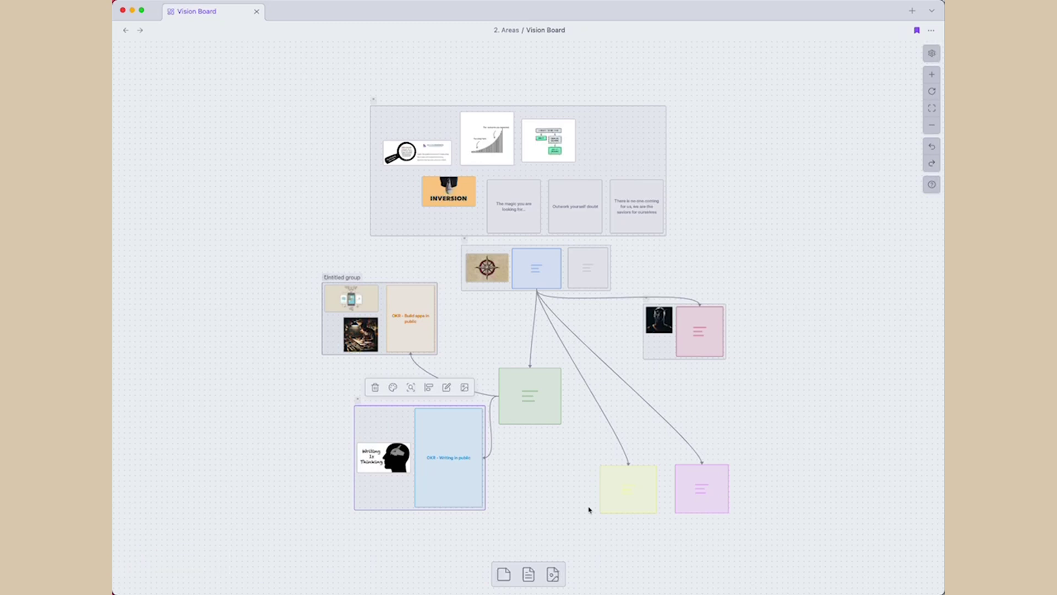
Zoom to the Writing in public group and add a text card reading 'OKR... ...' on the empty space to its left.
key("shift+2")
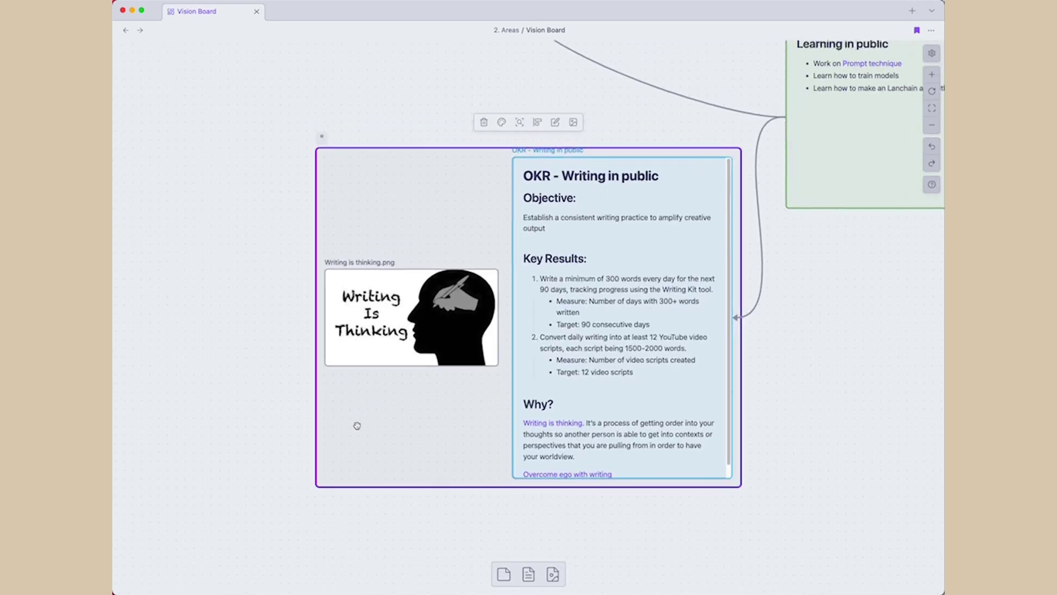
scroll(358, 428, "left", 5)
scroll(357, 428, "left", 2)
scroll(356, 430, "right", 5)
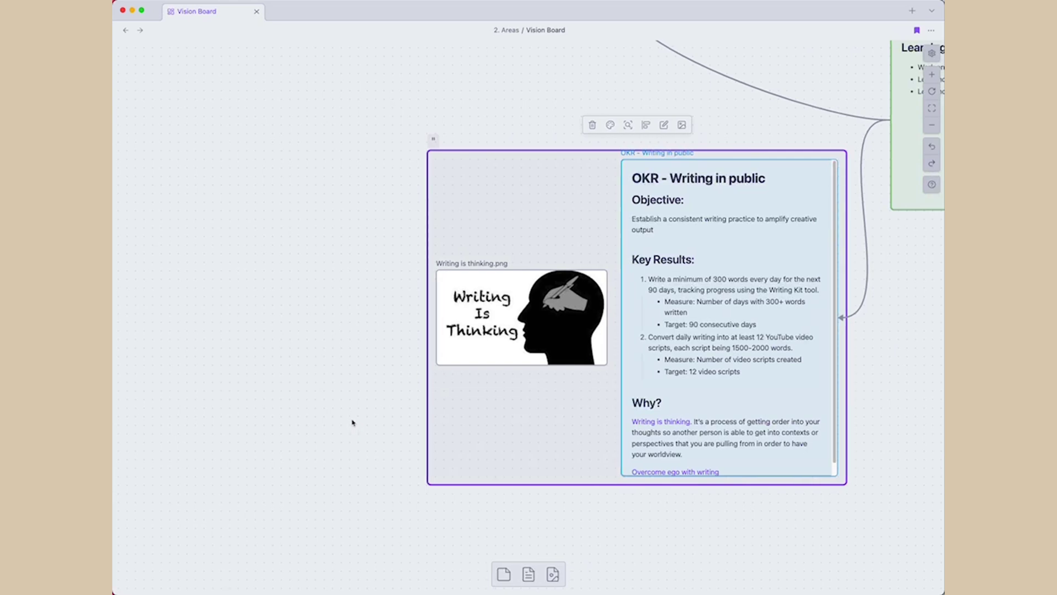
left_click(504, 574)
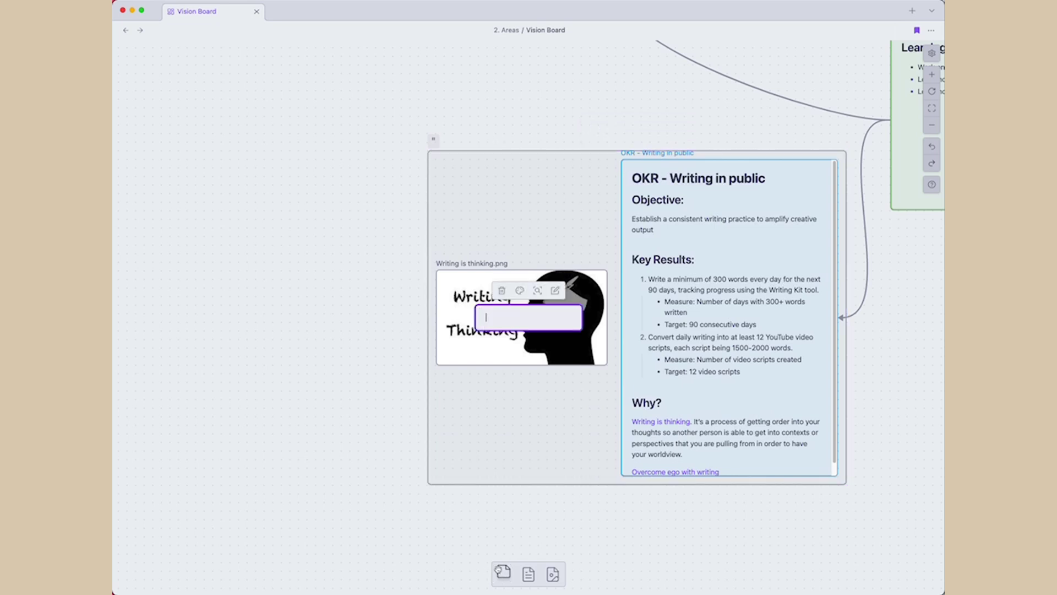
left_click_drag(508, 324, 257, 201)
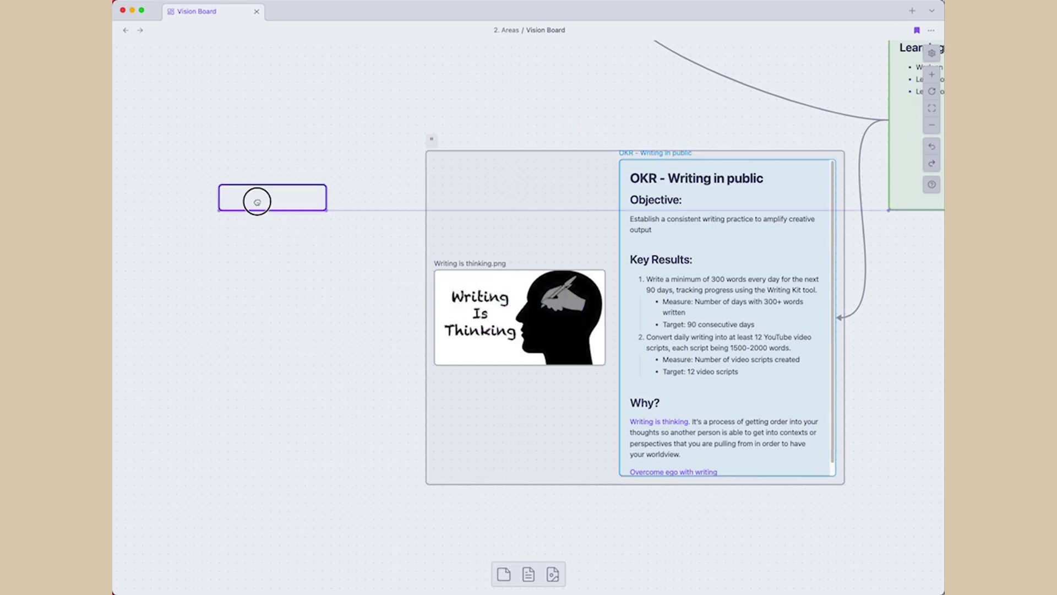
type("OKR... ...")
key("Return")
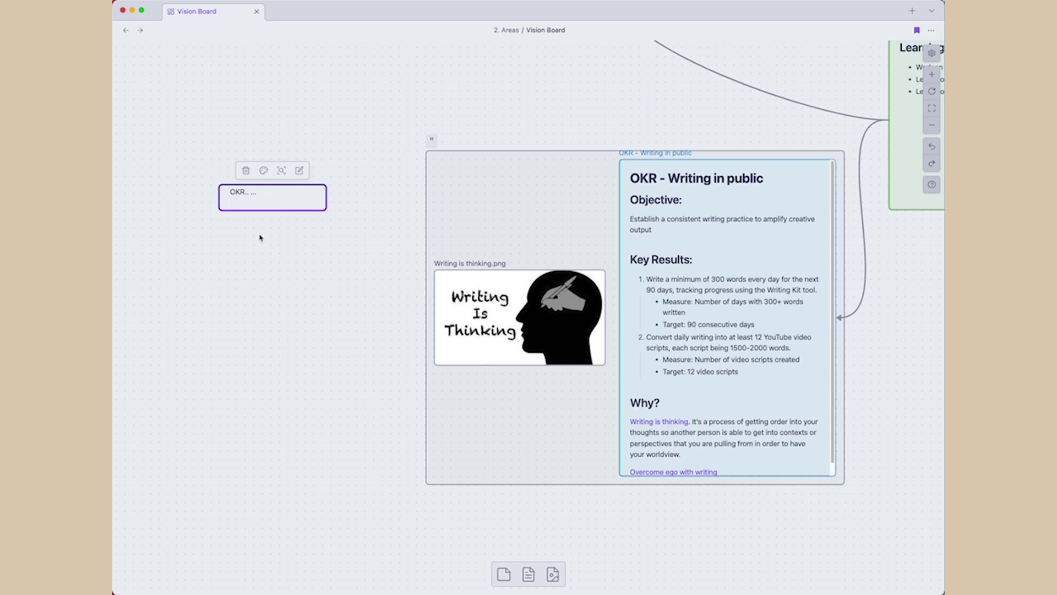
Embed the 'OKR - Writing in public' vault note as a card just below the OKR text card.
left_click(529, 574)
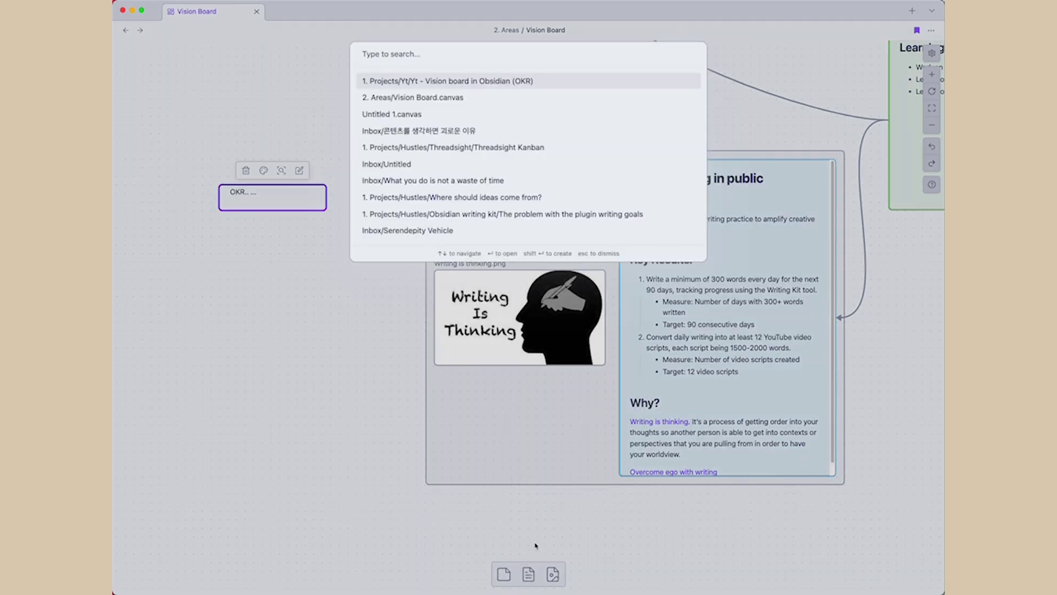
type("OKR -")
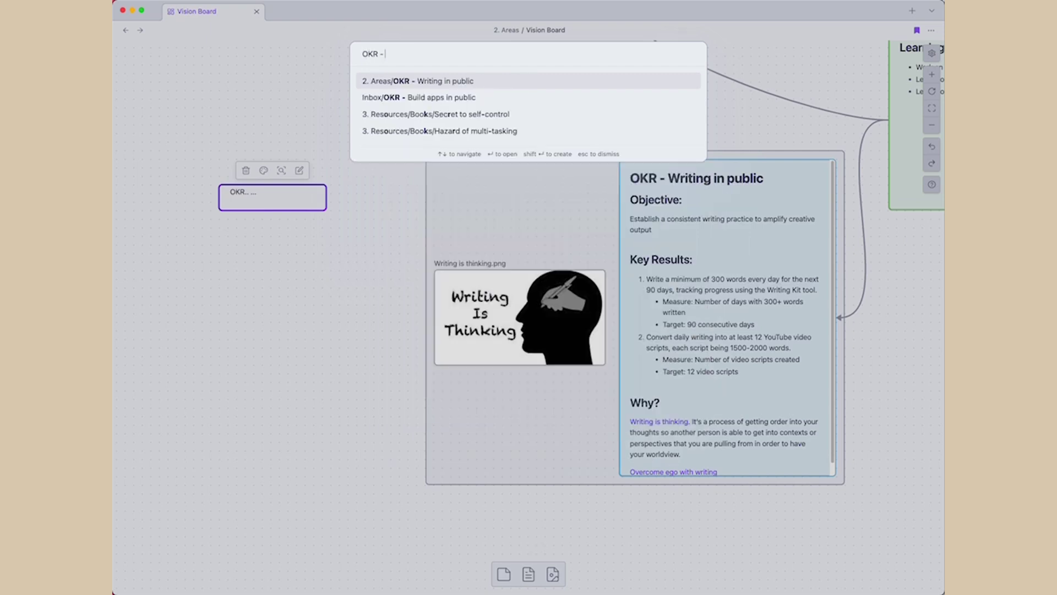
key("Return")
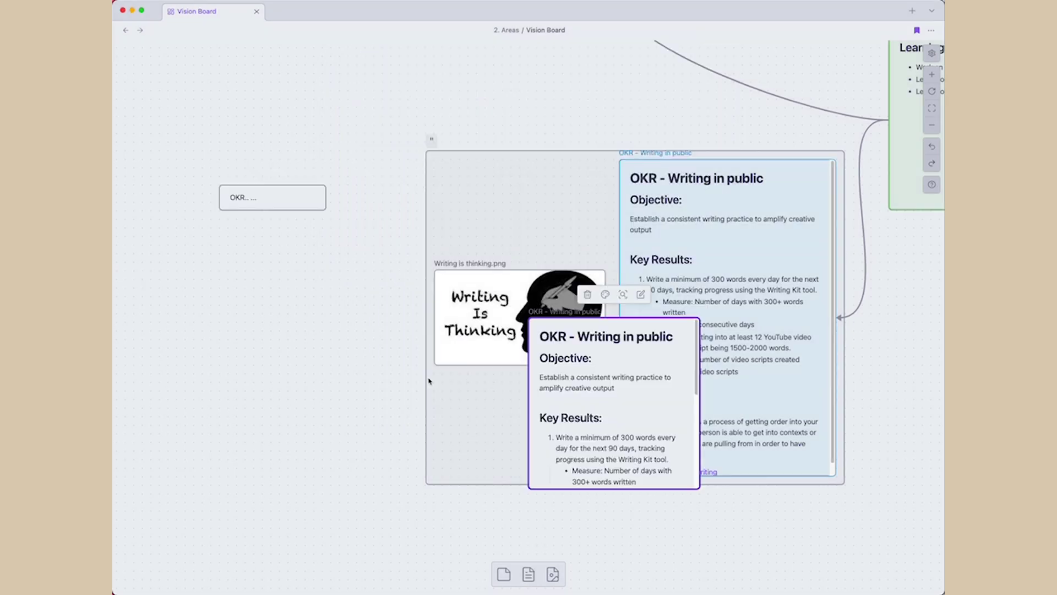
left_click_drag(597, 376, 296, 305)
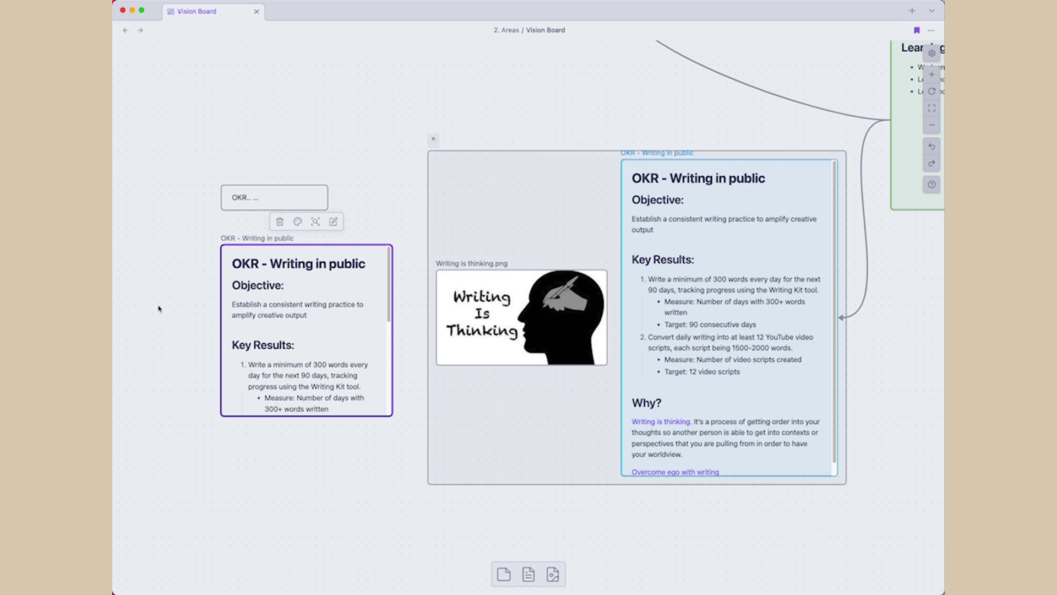
scroll(202, 303, "left", 3)
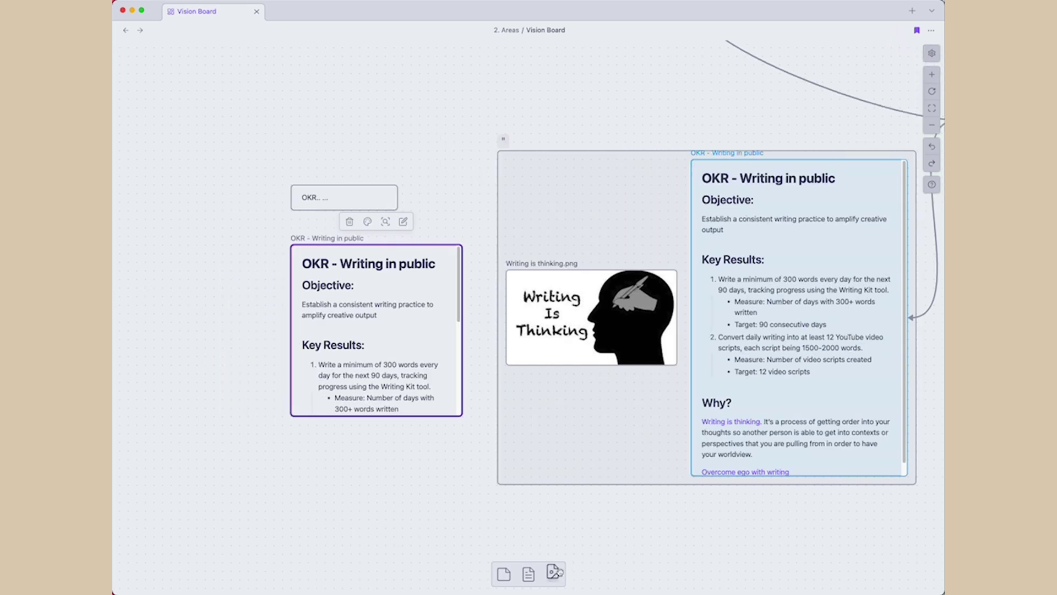
Add the 'Writing is thinking.png' image card to the left of the OKR - Writing in public note card.
left_click(555, 574)
type("writing")
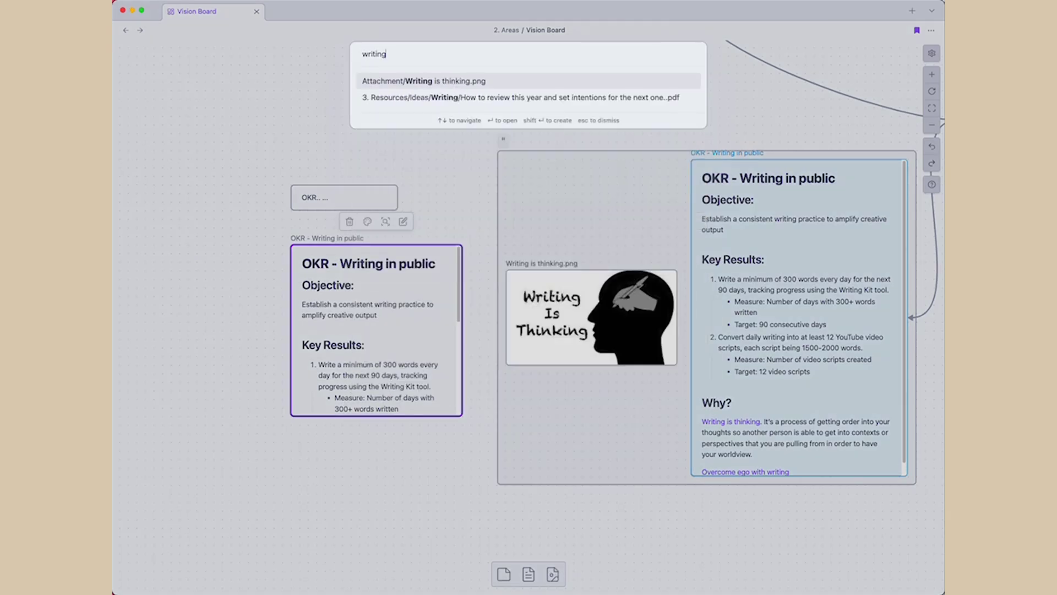
key("Return")
left_click_drag(490, 282, 145, 315)
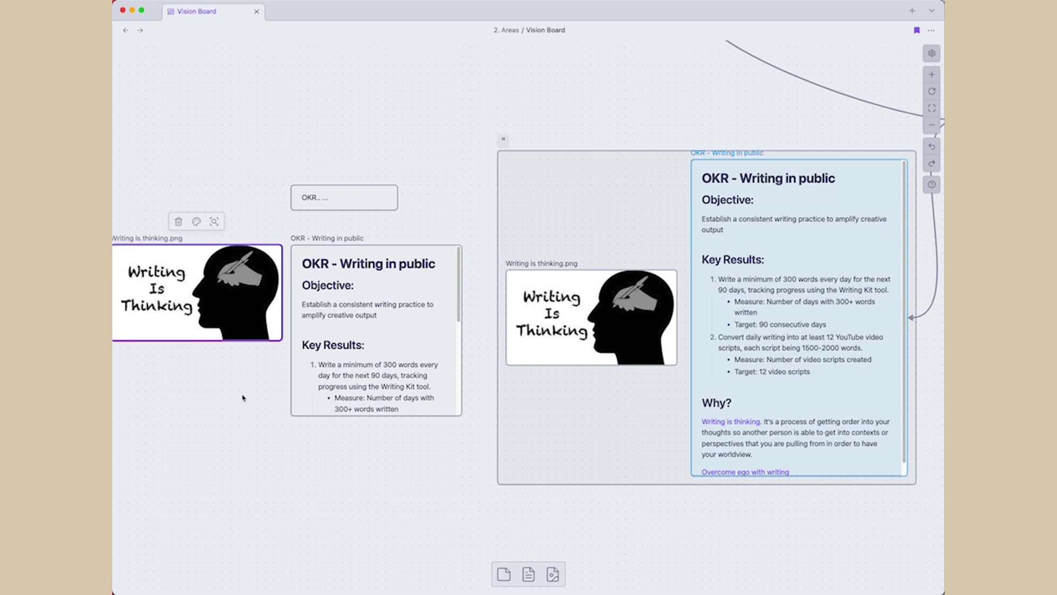
scroll(243, 396, "left", 3)
scroll(244, 398, "left", 3)
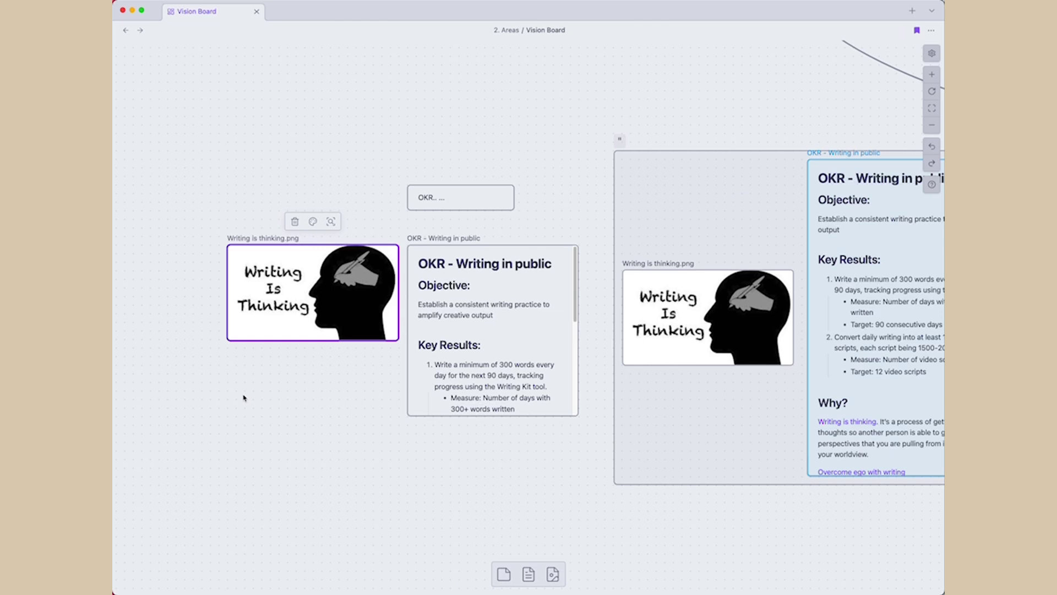
scroll(244, 396, "left", 1)
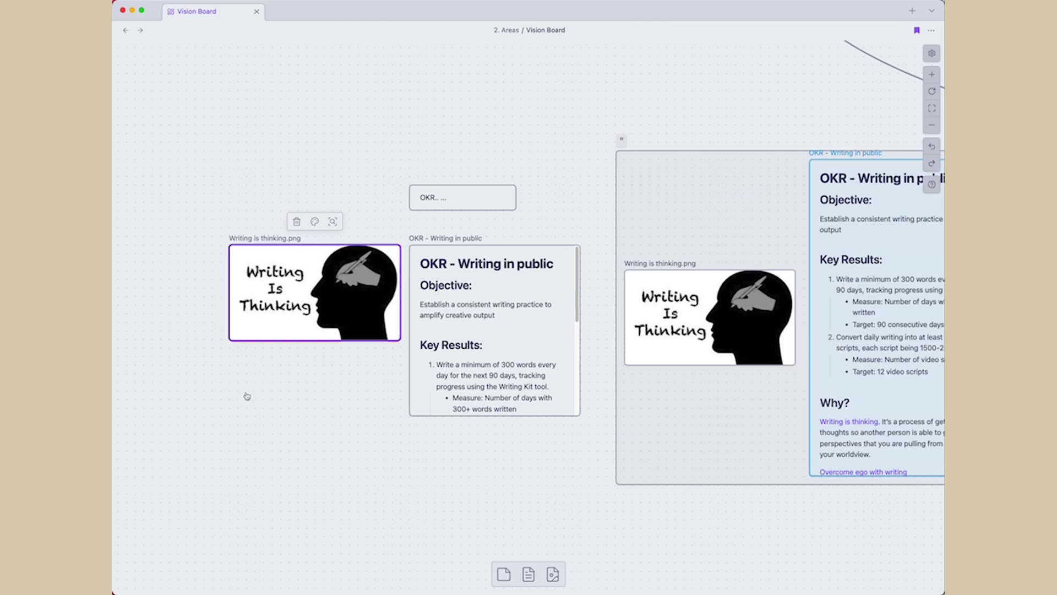
Copy the notebook photo from Chrome's writing image results and paste it below the Writing is thinking image.
key("super+Tab")
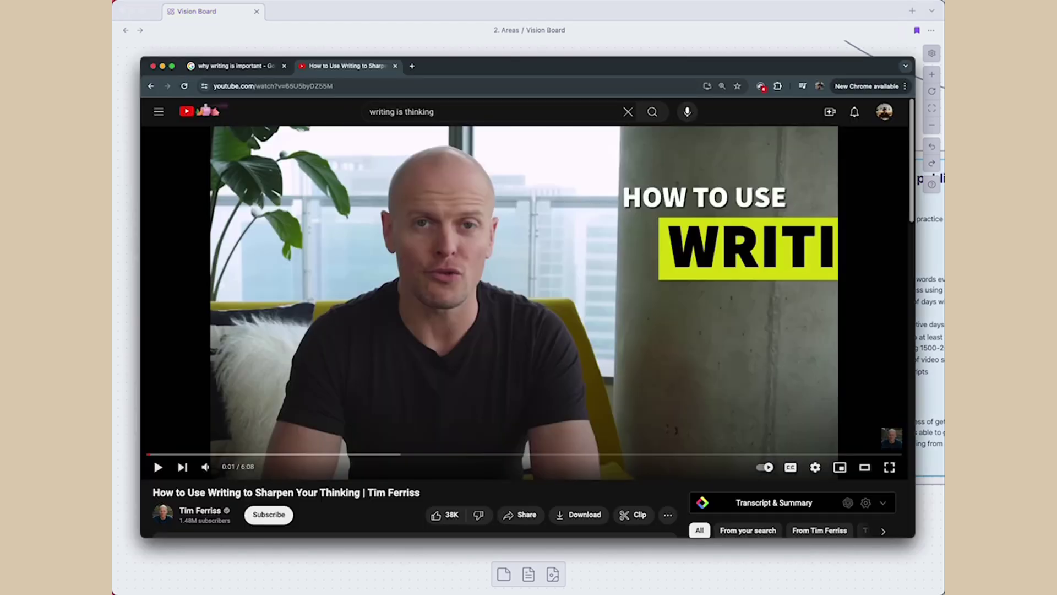
left_click(231, 67)
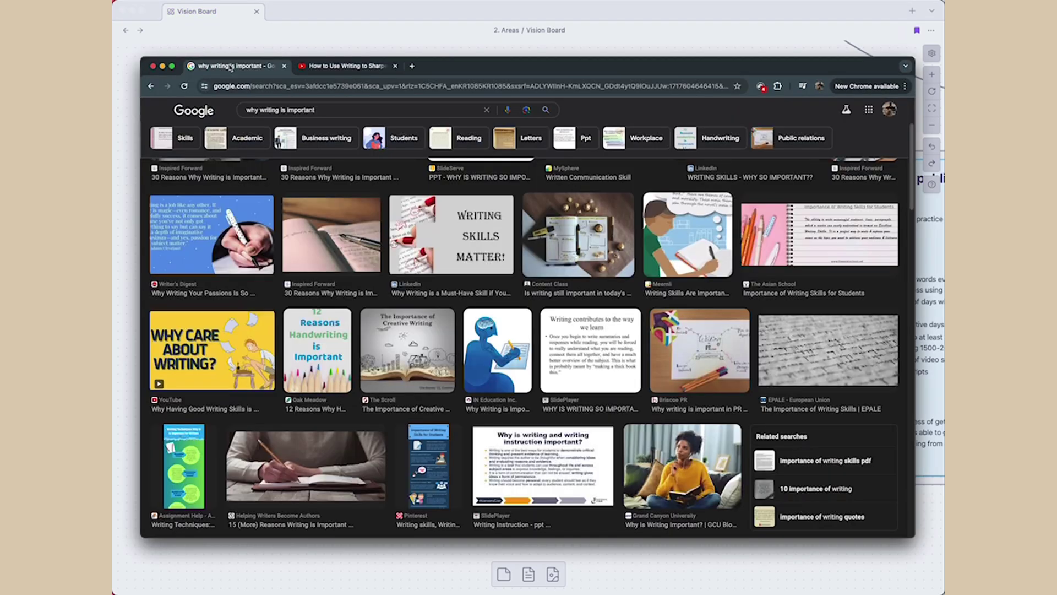
right_click(572, 237)
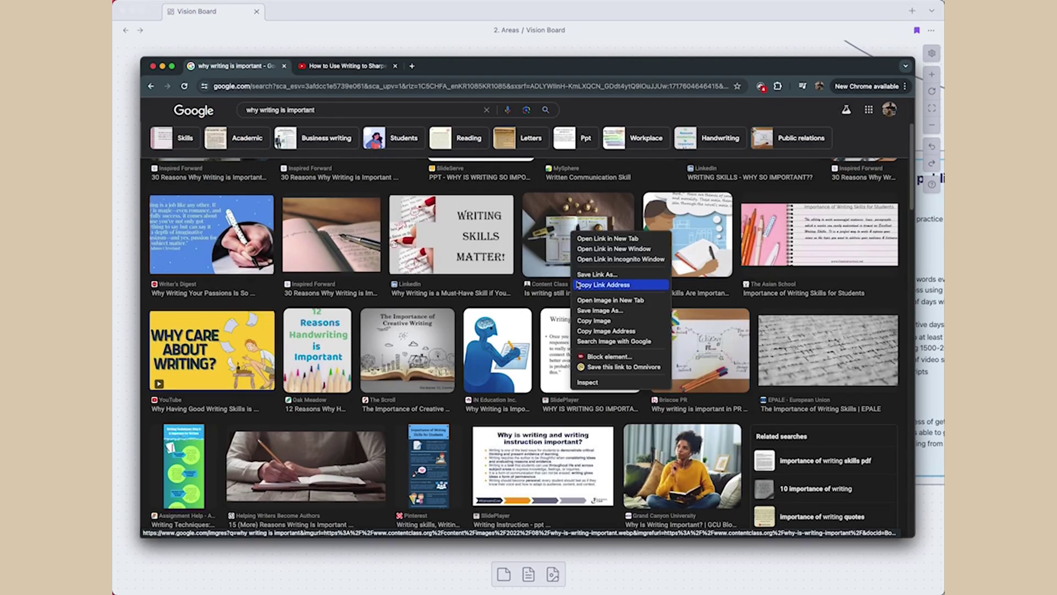
left_click(595, 320)
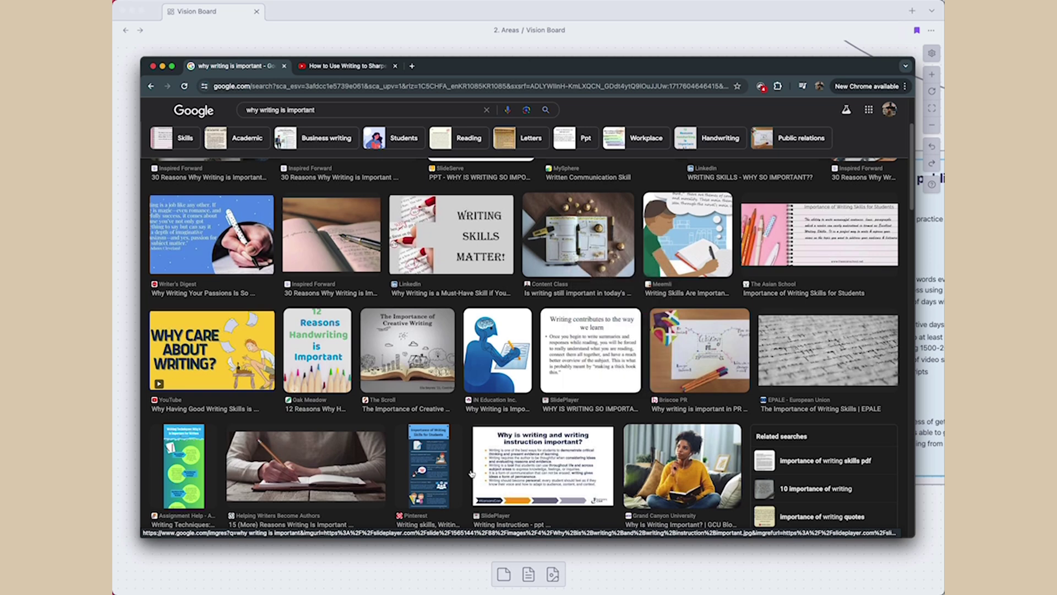
left_click(347, 555)
scroll(327, 403, "down", 3)
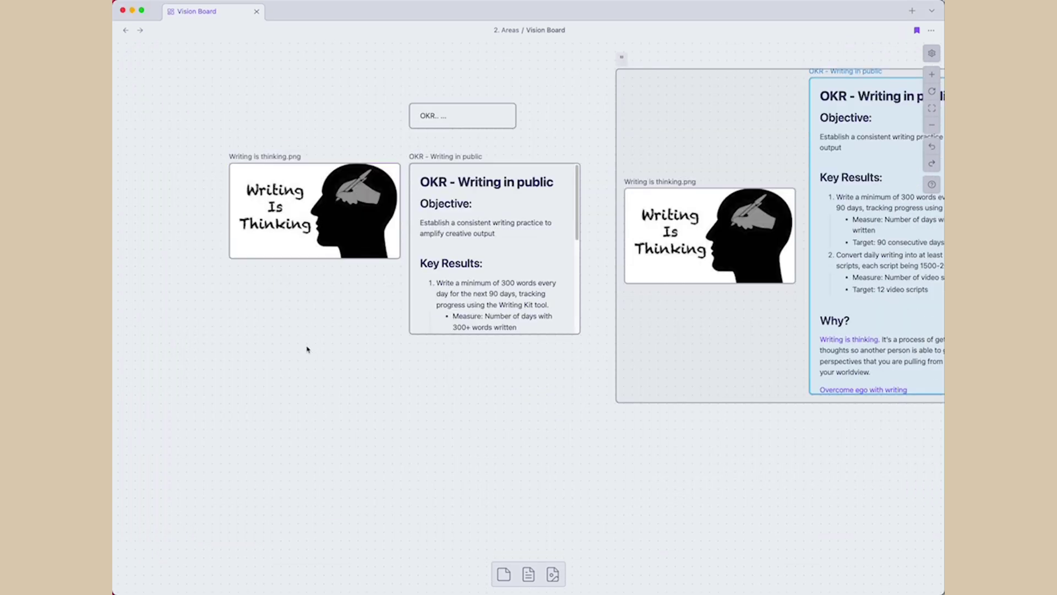
key("ctrl+v")
left_click_drag(598, 376, 299, 375)
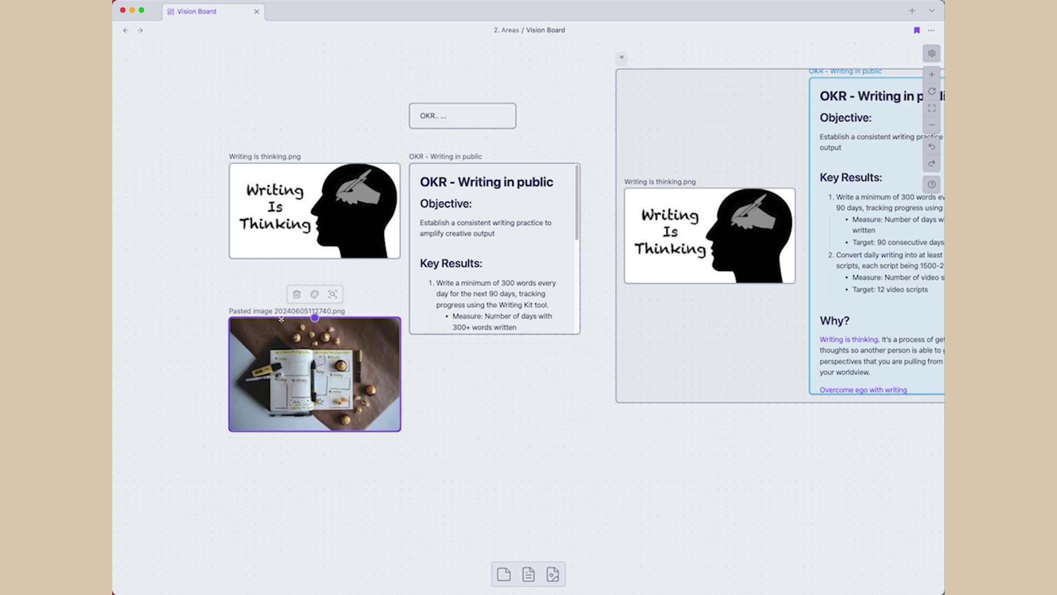
Copy the YouTube writing video's URL in Chrome and return to the Vision Board canvas.
key("super+Tab")
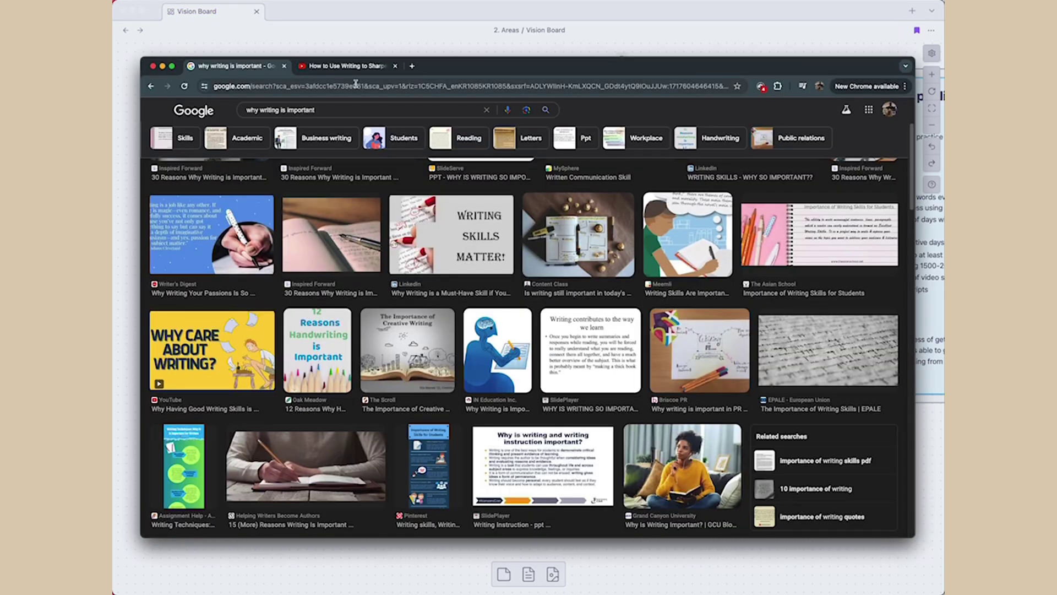
left_click(356, 67)
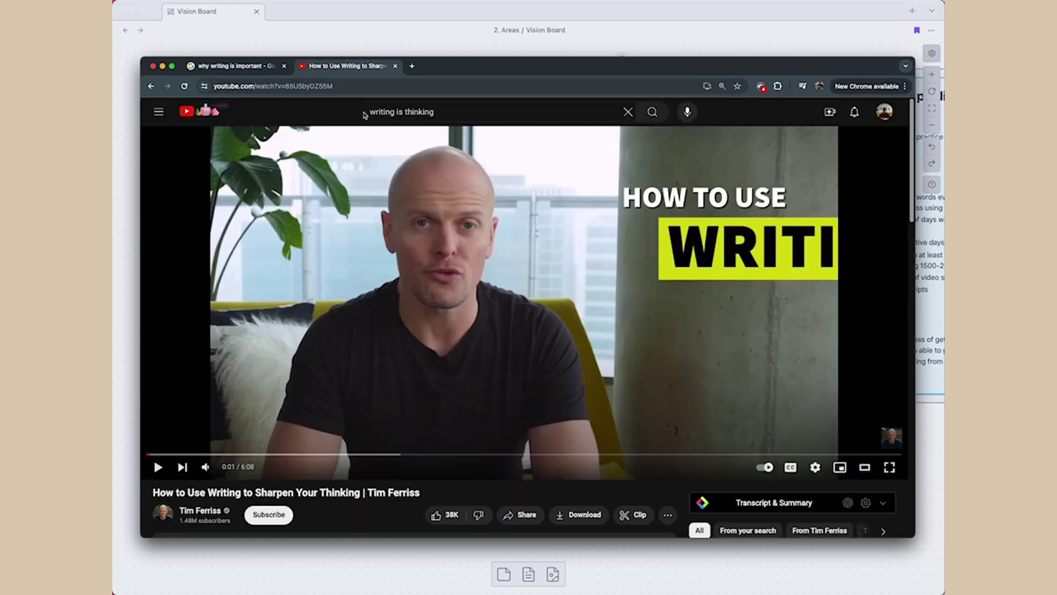
right_click(363, 236)
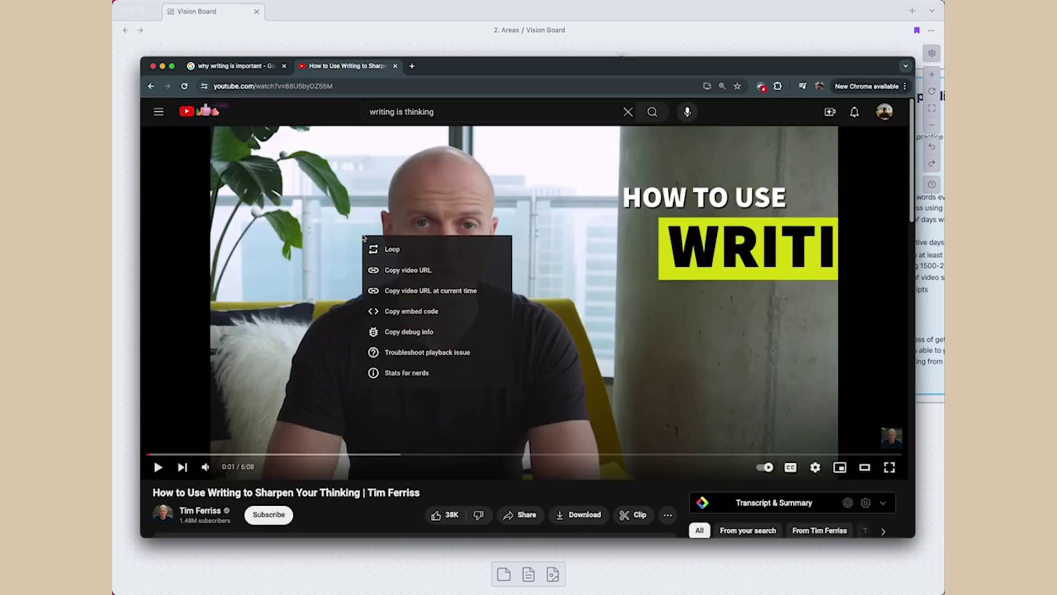
left_click(406, 276)
key("super+Tab")
scroll(419, 391, "down", 3)
Paste the video link as an embedded YouTube card, place it below the notebook photo, and pause playback.
left_click(401, 399)
key("super+v")
left_click(534, 335)
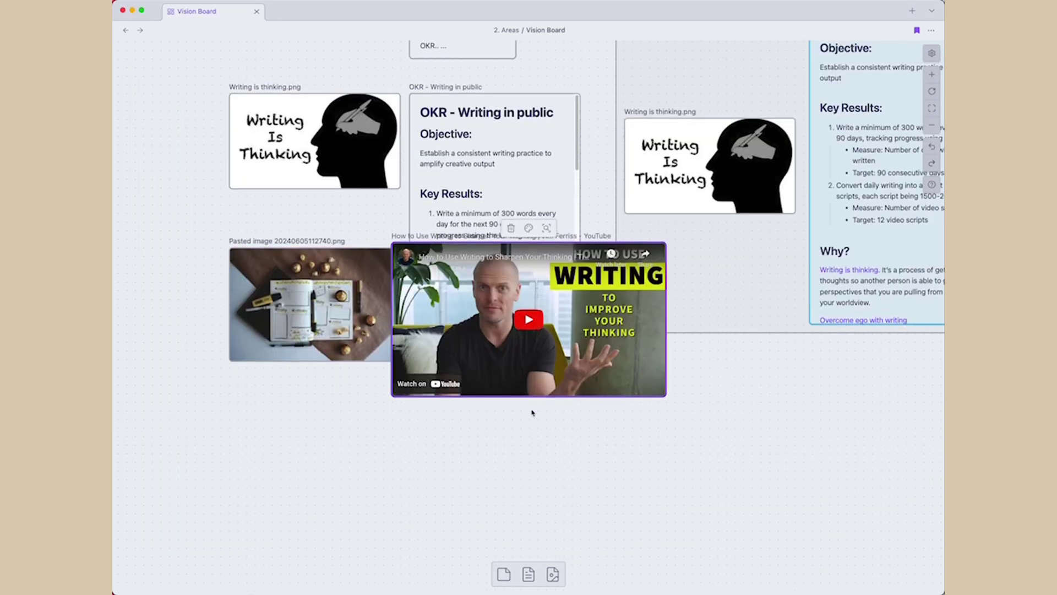
left_click(583, 356)
left_click_drag(584, 356, 480, 497)
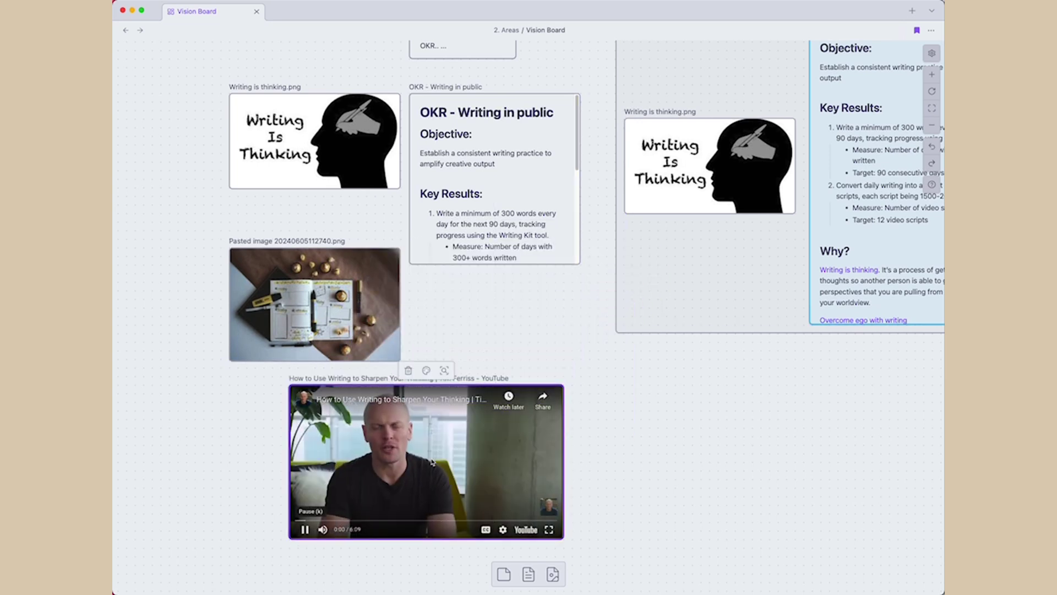
left_click(691, 417)
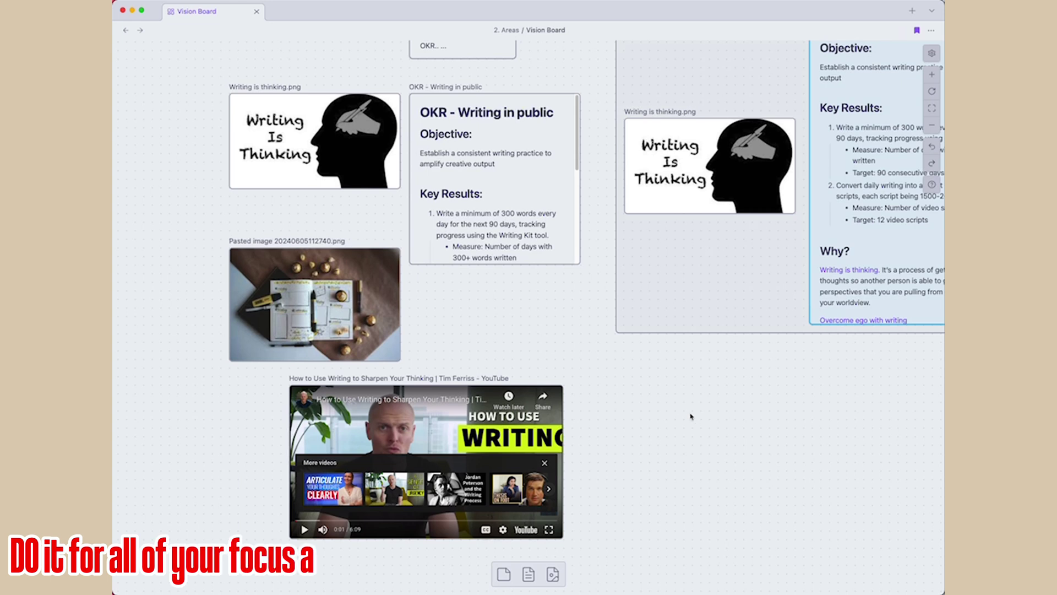
scroll(691, 417, "down", 5)
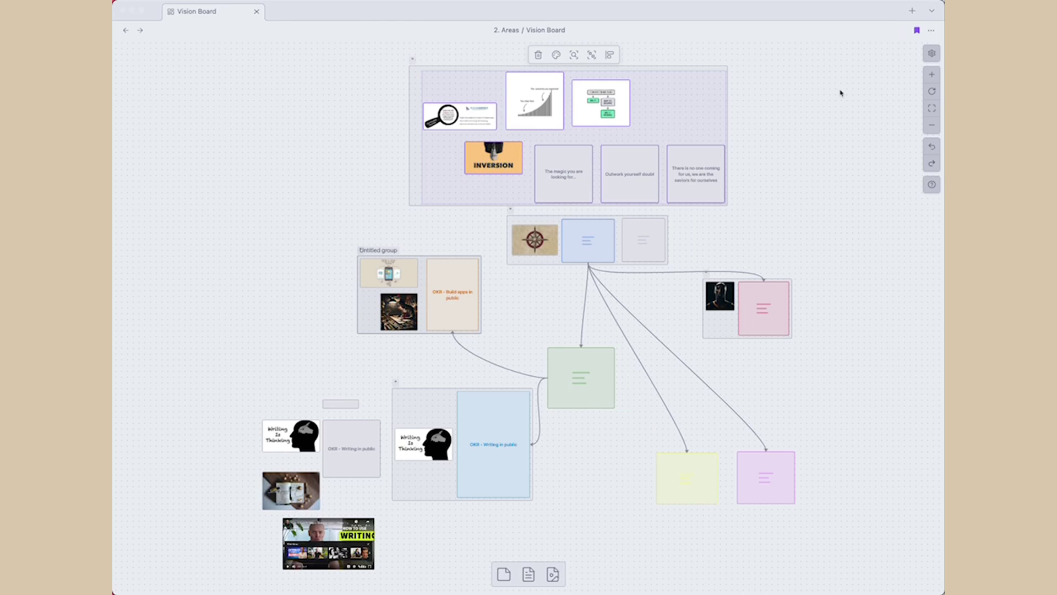
left_click(916, 31)
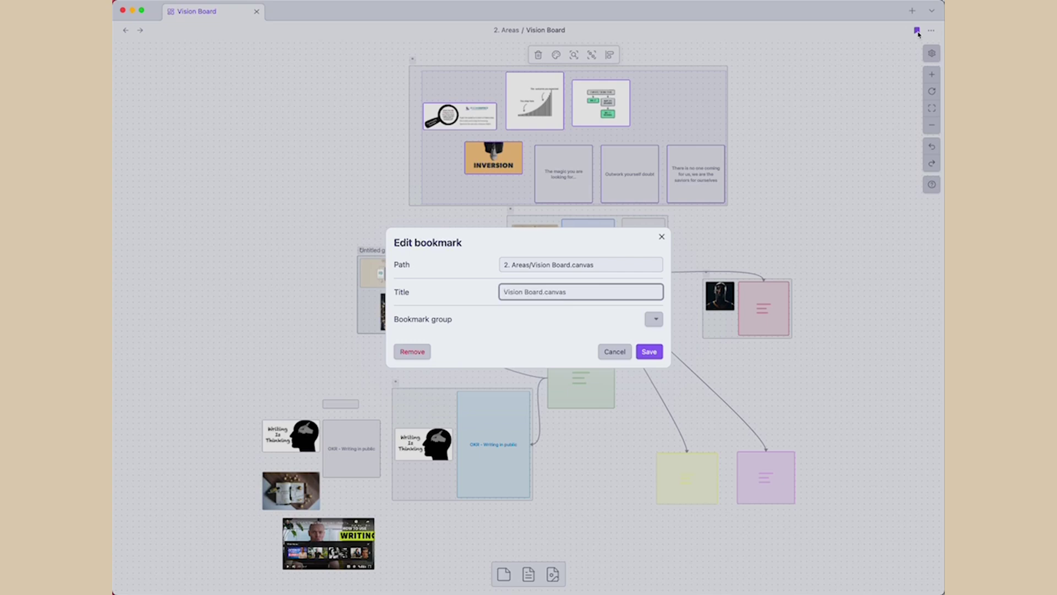
left_click(750, 172)
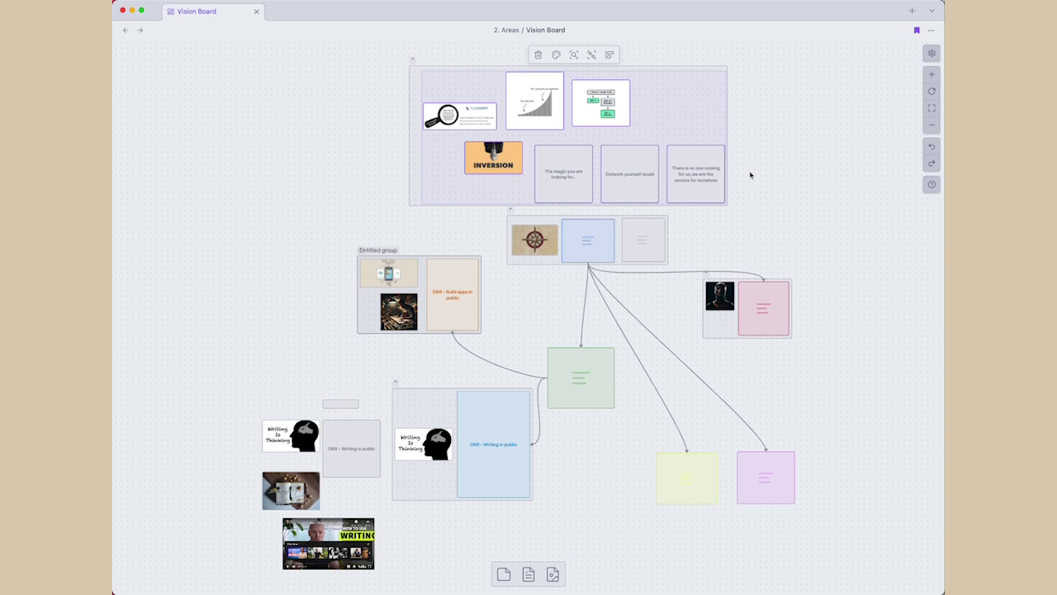
left_click_drag(339, 98, 777, 202)
Zoom to fit the selected top group of motivational quotes and inspiration images.
key("shift+2")
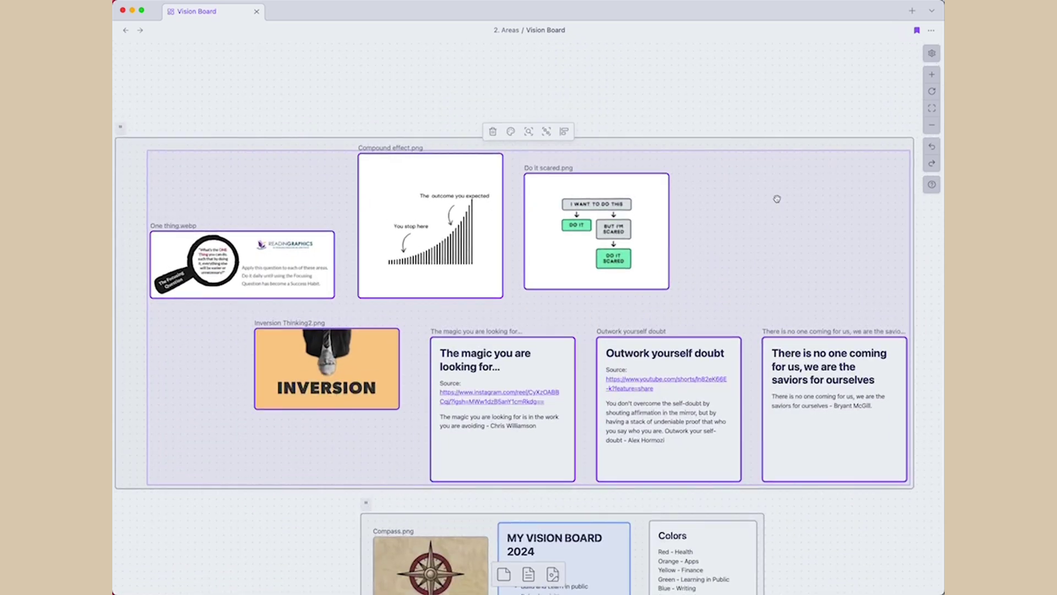